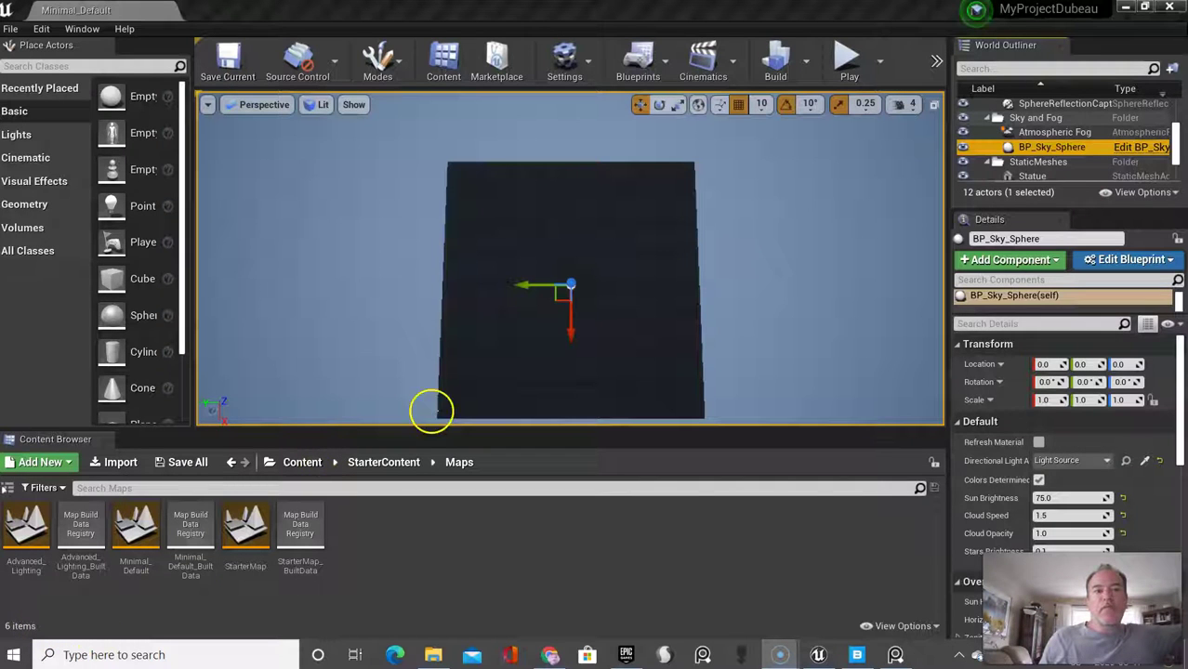
Switch the editor into Landscape mode from the Modes dropdown.
left_click(397, 61)
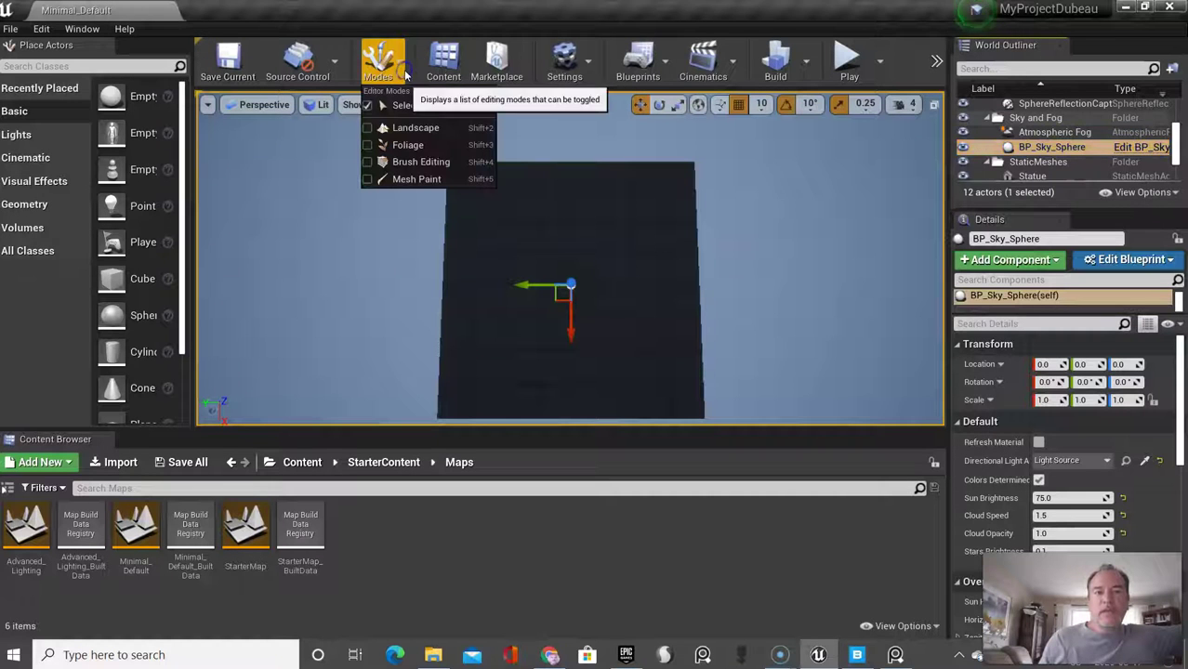
left_click(415, 129)
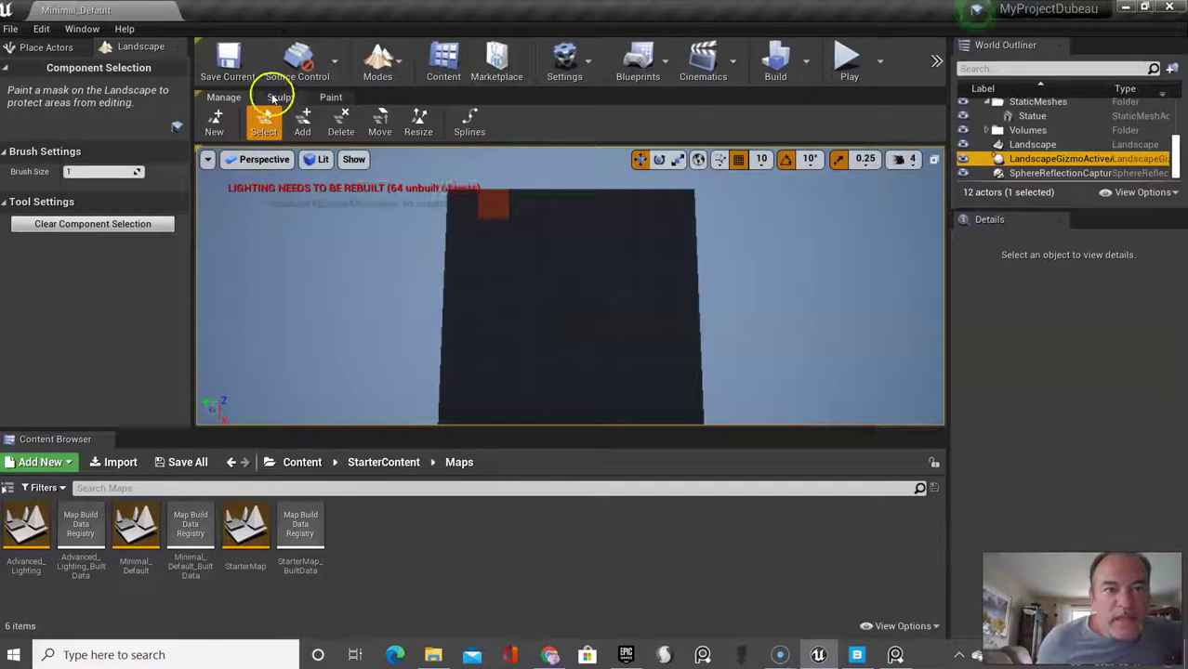
Open the Sculpt tools, size the brush to 3273, and raise the landscape at one spot.
left_click(275, 98)
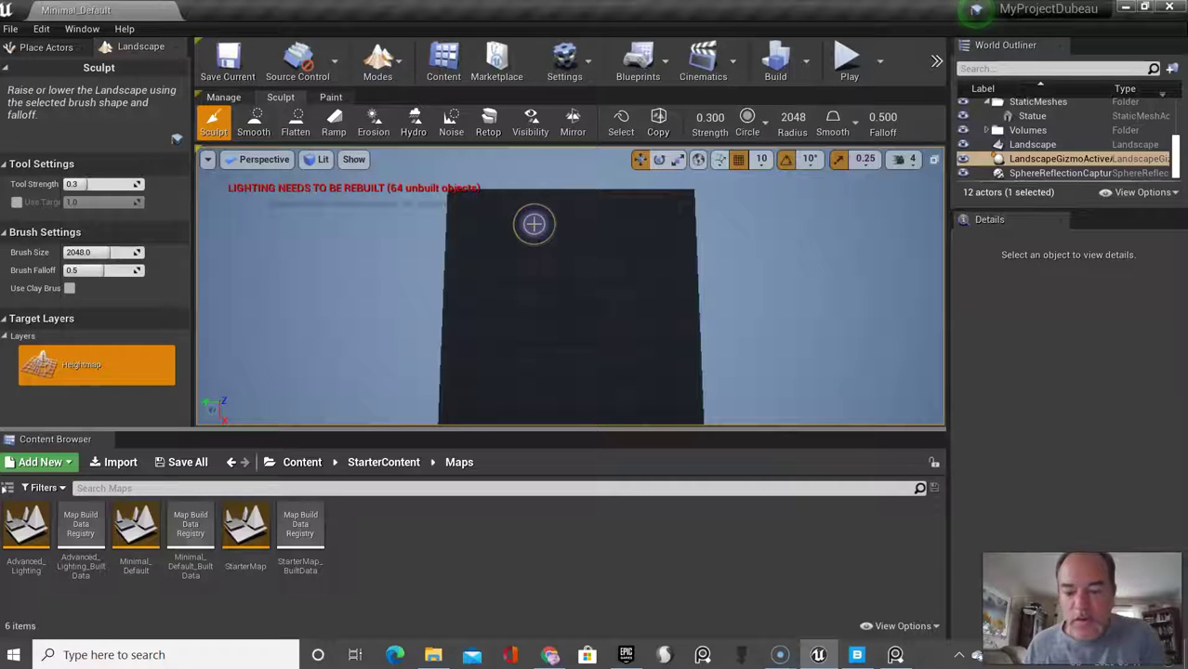
key("bracketright")
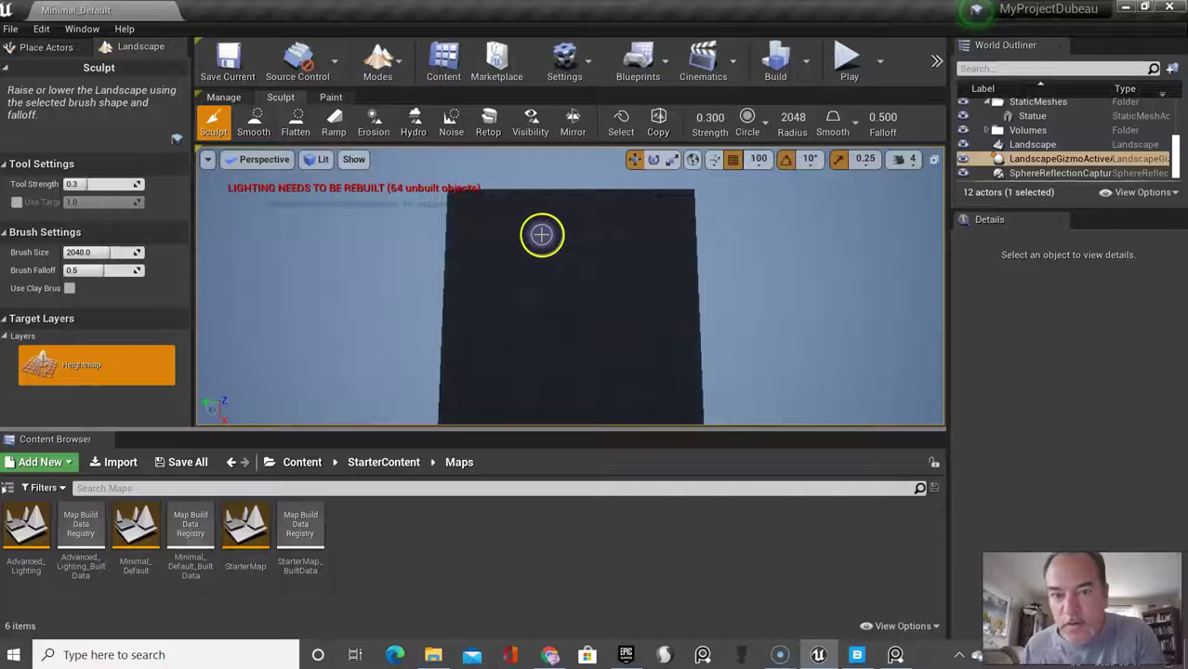
key("bracketright")
key("bracketright")
key("bracketright")
key("bracketright")
key("bracketright")
key("bracketright")
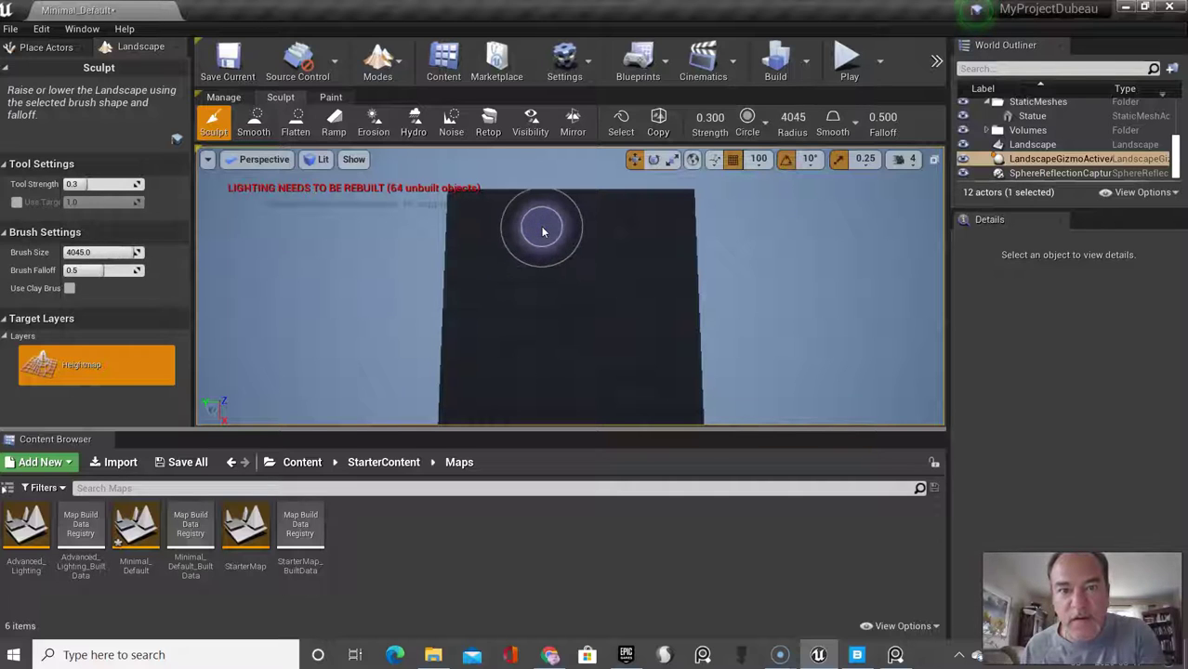
key("bracketleft")
key("bracketleft")
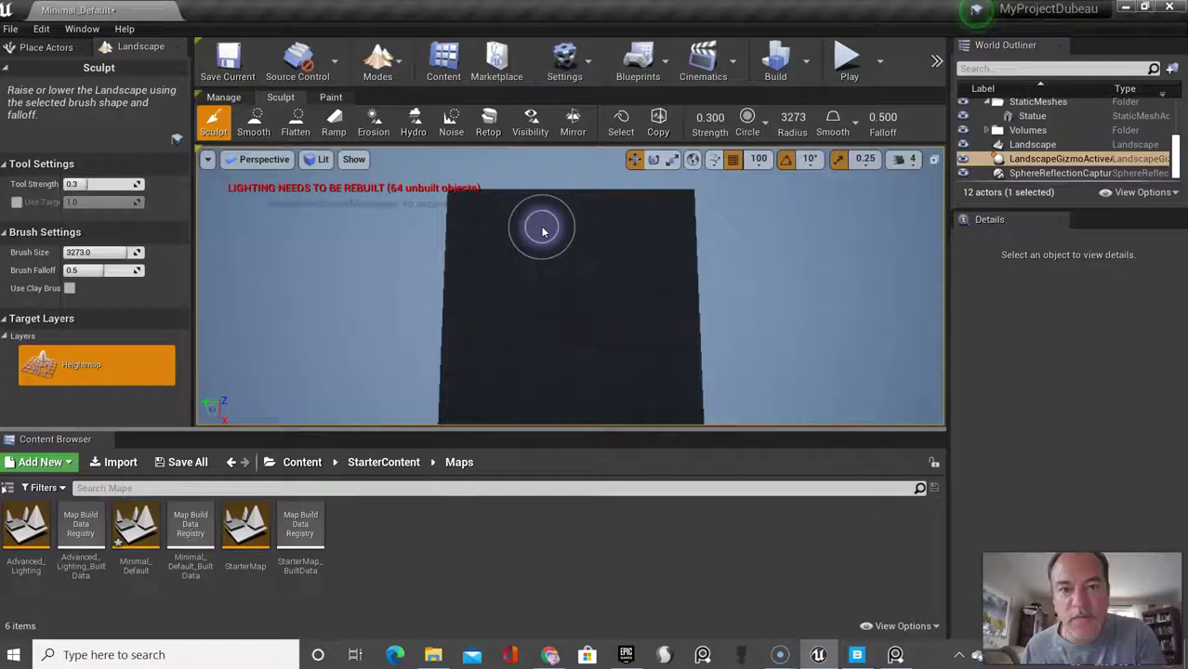
left_click(500, 219)
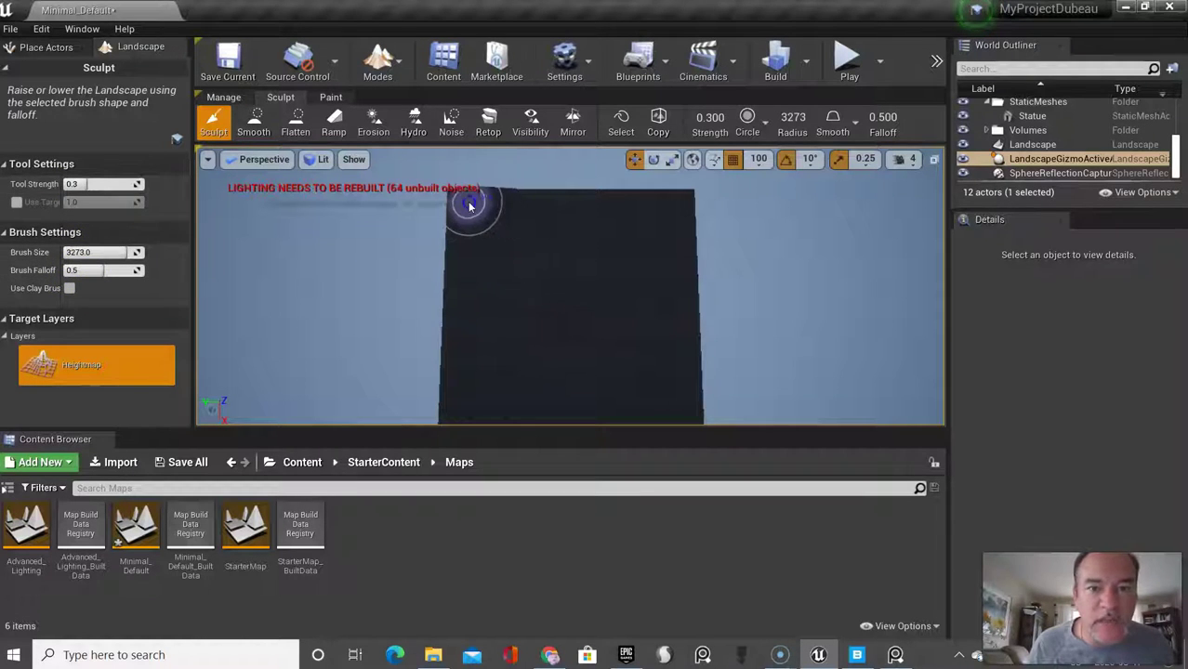
Sculpt hills along the far edge at 0.4 strength, then select Thermal Erosion.
left_click_drag(470, 206, 609, 204)
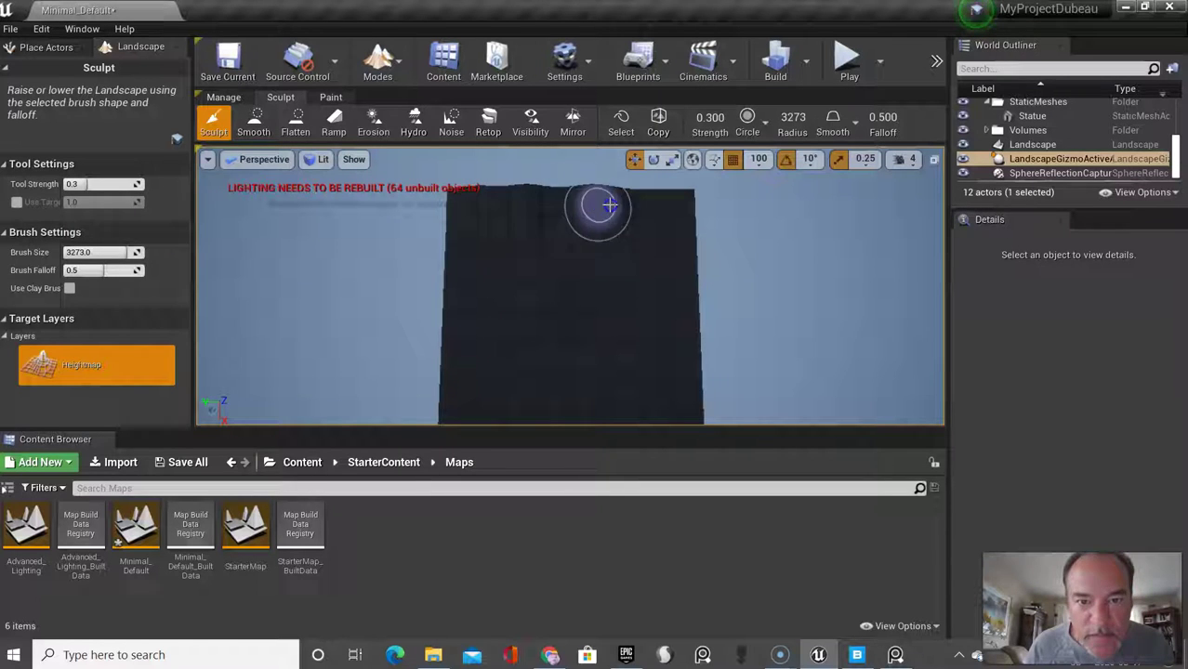
left_click(74, 183)
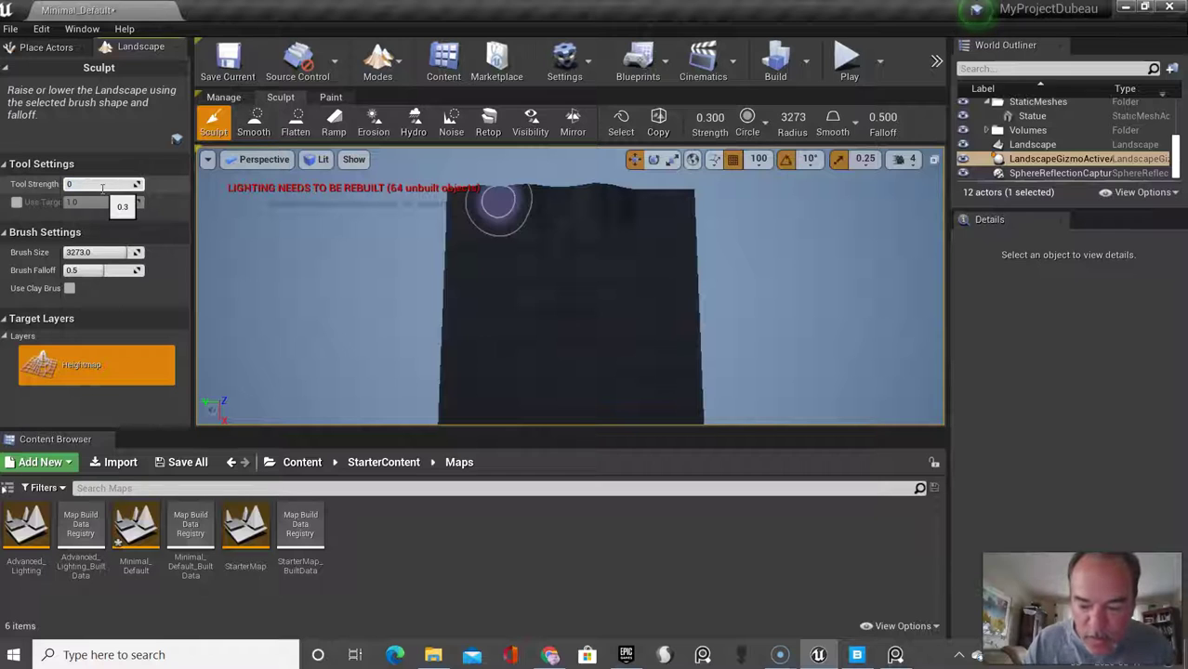
mouse_move(440, 206)
left_mouse_down()
mouse_move(639, 202)
mouse_move(486, 197)
mouse_move(456, 228)
mouse_move(450, 388)
mouse_move(464, 213)
mouse_move(538, 180)
mouse_move(523, 178)
mouse_move(496, 258)
mouse_move(501, 236)
mouse_move(516, 256)
mouse_move(613, 202)
mouse_move(581, 195)
mouse_move(618, 180)
mouse_move(665, 204)
mouse_move(475, 223)
mouse_move(442, 414)
mouse_move(477, 403)
mouse_move(406, 293)
left_mouse_up()
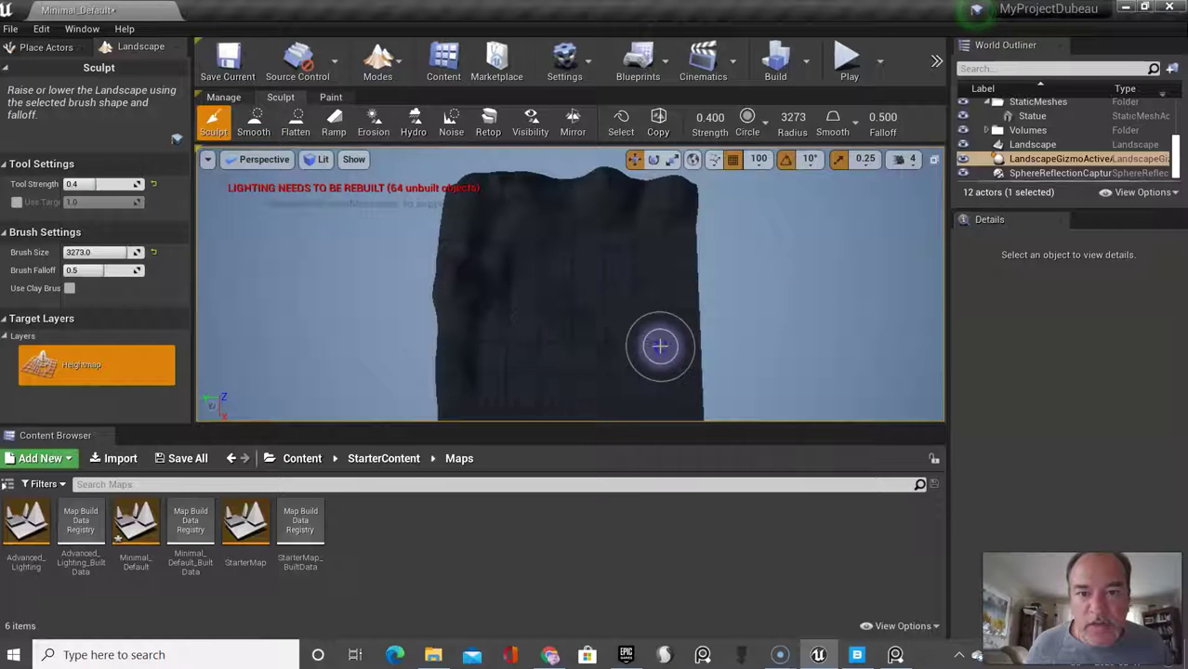
mouse_move(668, 304)
left_mouse_down()
mouse_move(566, 263)
mouse_move(534, 305)
mouse_move(531, 353)
left_mouse_up()
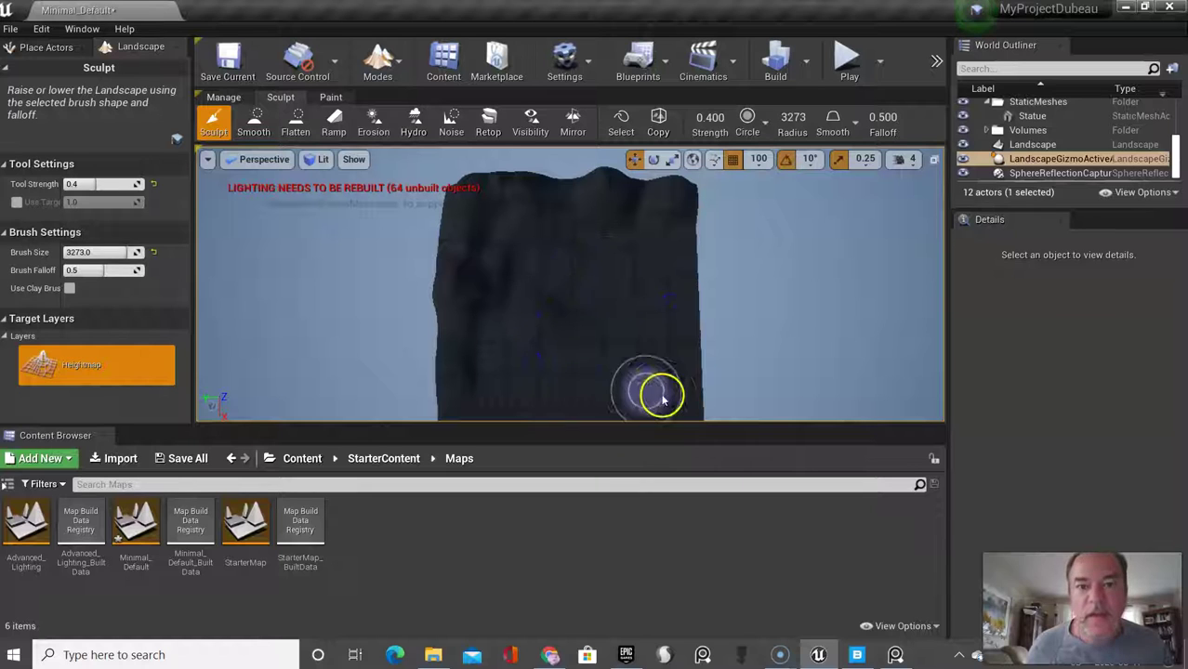
left_click(374, 121)
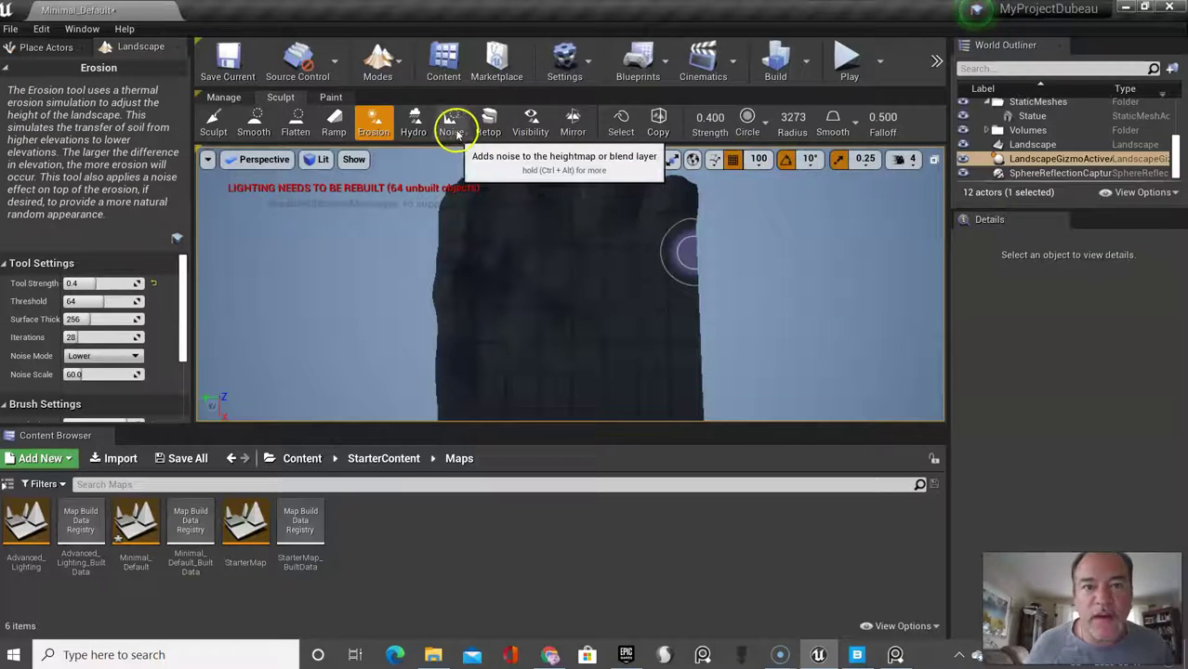
Paint hydraulic erosion across the landscape's far edge, left side and middle.
left_click(413, 120)
mouse_move(665, 216)
left_mouse_down()
mouse_move(431, 214)
mouse_move(428, 233)
mouse_move(510, 346)
left_mouse_up()
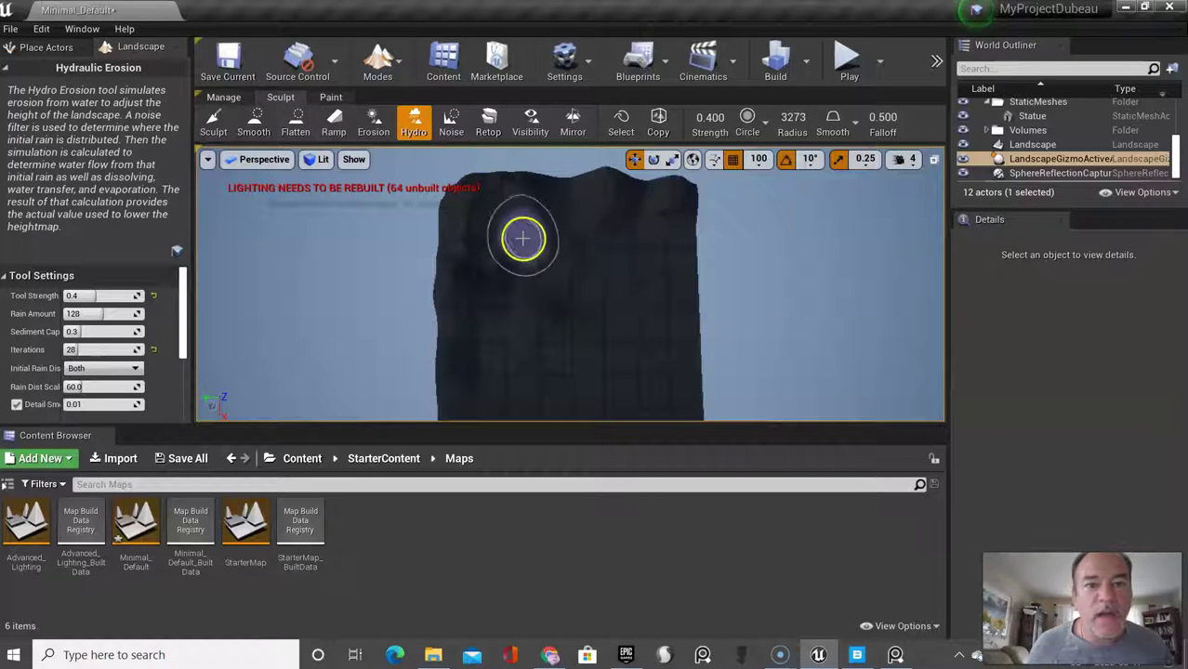
left_click_drag(522, 236, 521, 260)
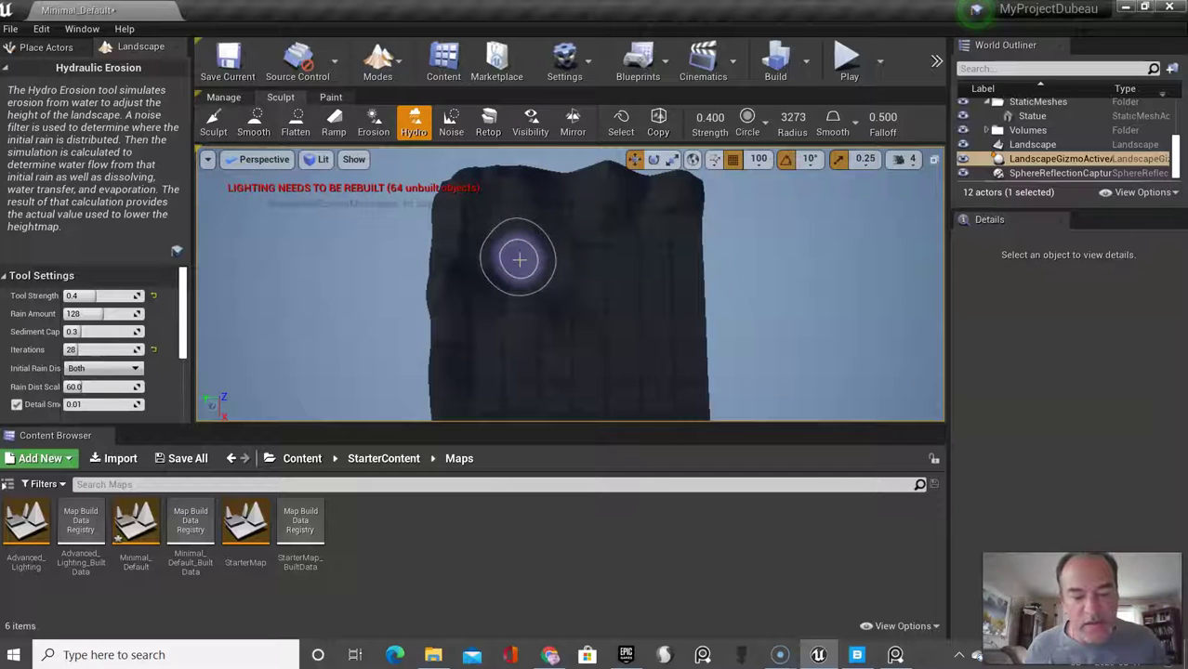
mouse_move(520, 259)
left_mouse_down()
mouse_move(543, 276)
mouse_move(557, 313)
left_mouse_up()
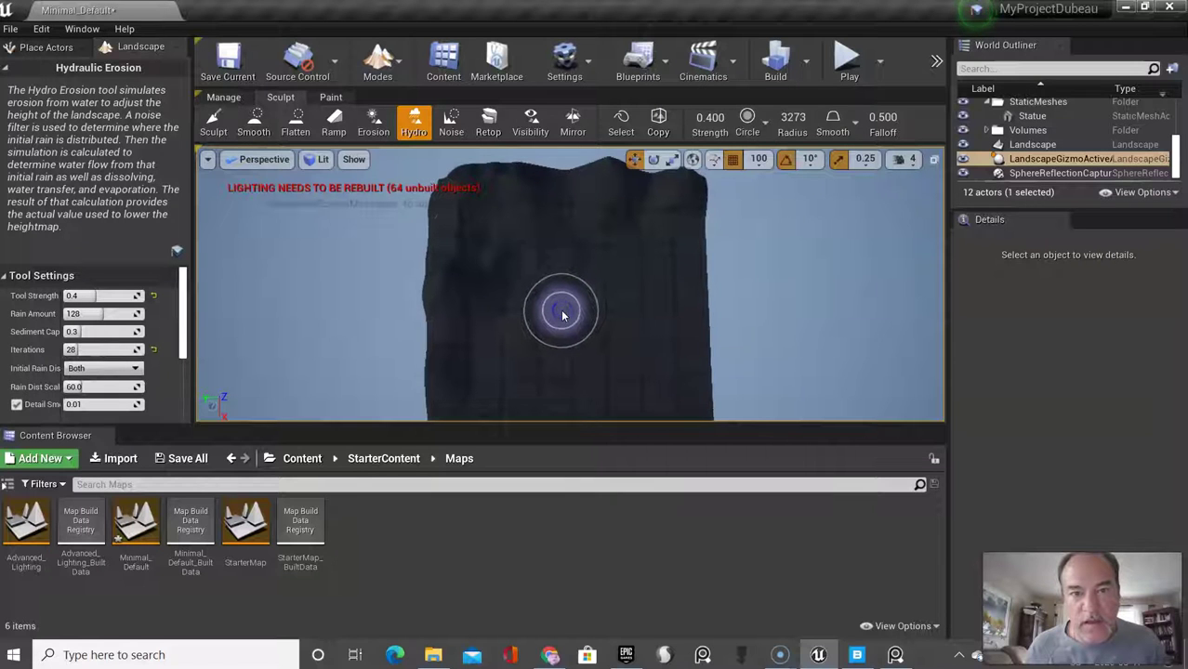
Leave Landscape mode and return to Place mode.
left_click(219, 97)
left_click(496, 271)
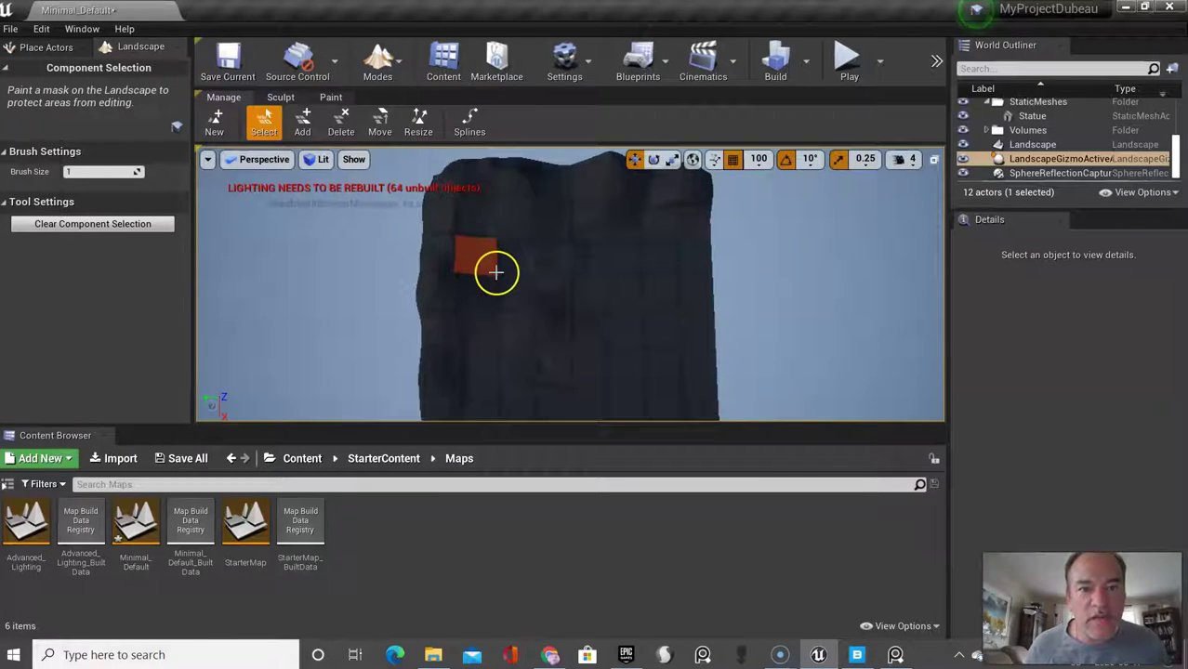
left_click(267, 130)
left_click(177, 48)
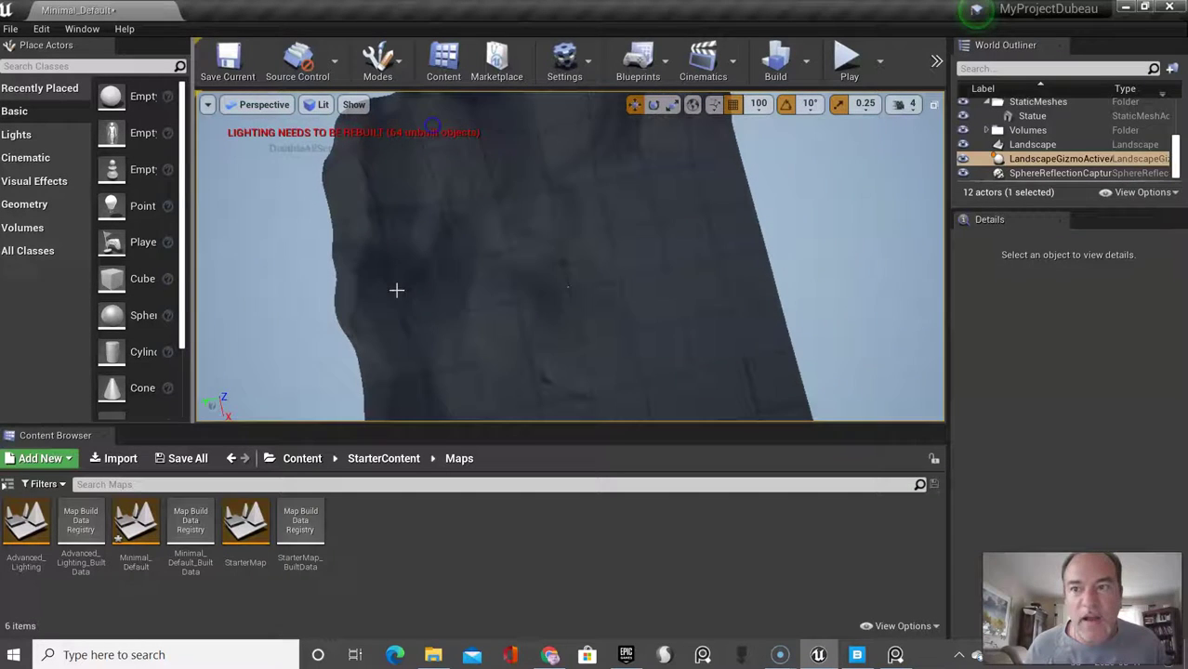
Focus the viewport on the SkyLight and orbit to look across the terrain.
scroll(1069, 148, "down", 3)
scroll(1069, 158, "up", 3)
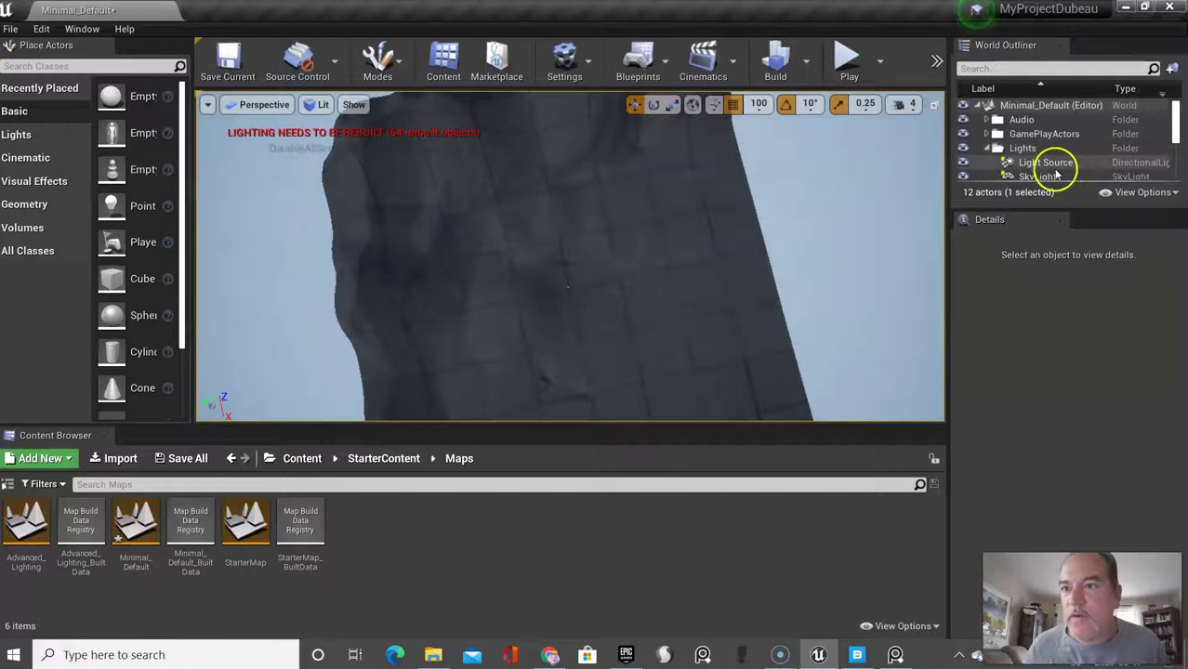
left_click(1037, 177)
double_click(1037, 177)
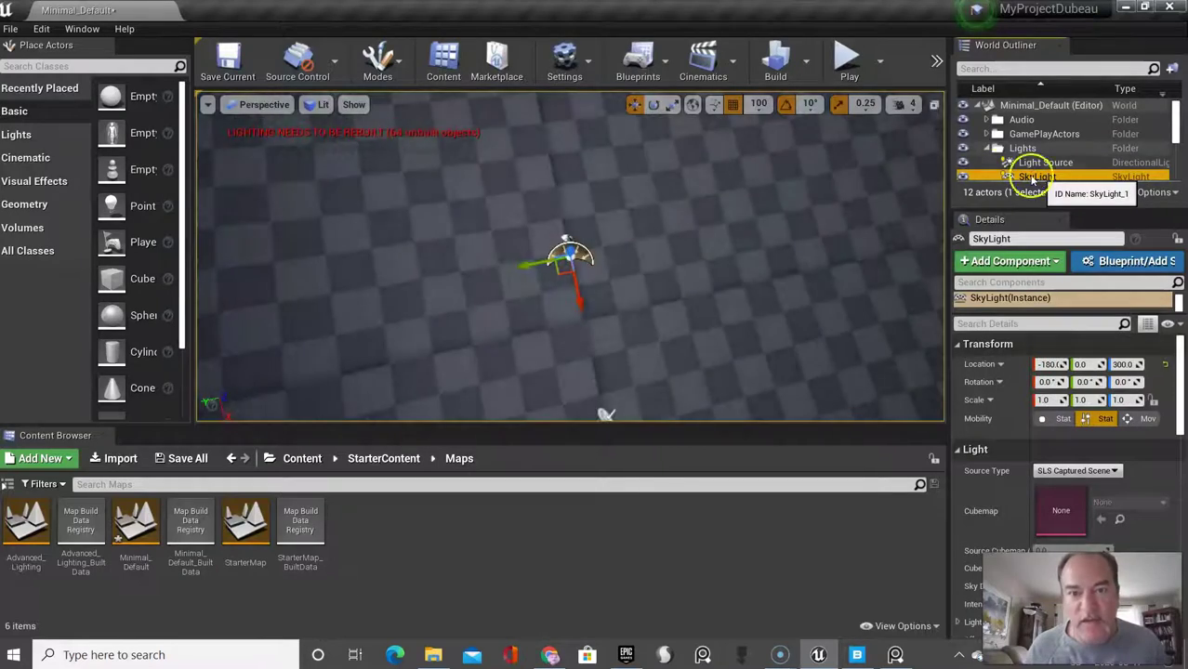
left_click_drag(586, 177, 614, 198)
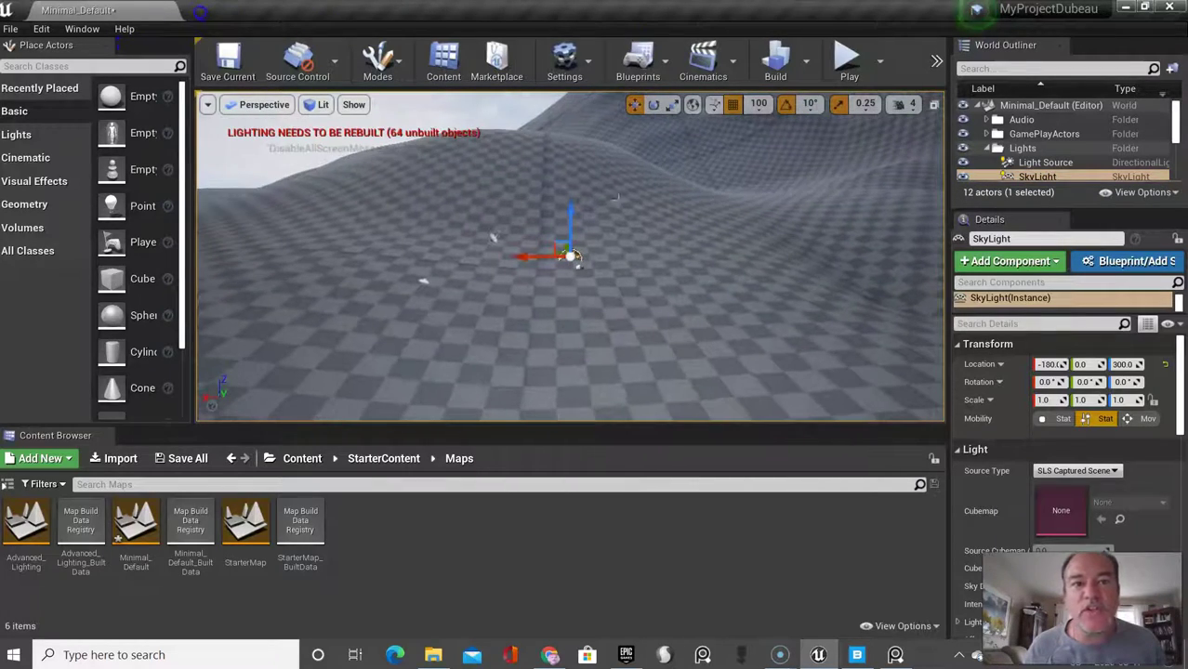
Re-enter Landscape mode and bring back the Sculpt tools with Hydraulic Erosion active.
left_click(88, 29)
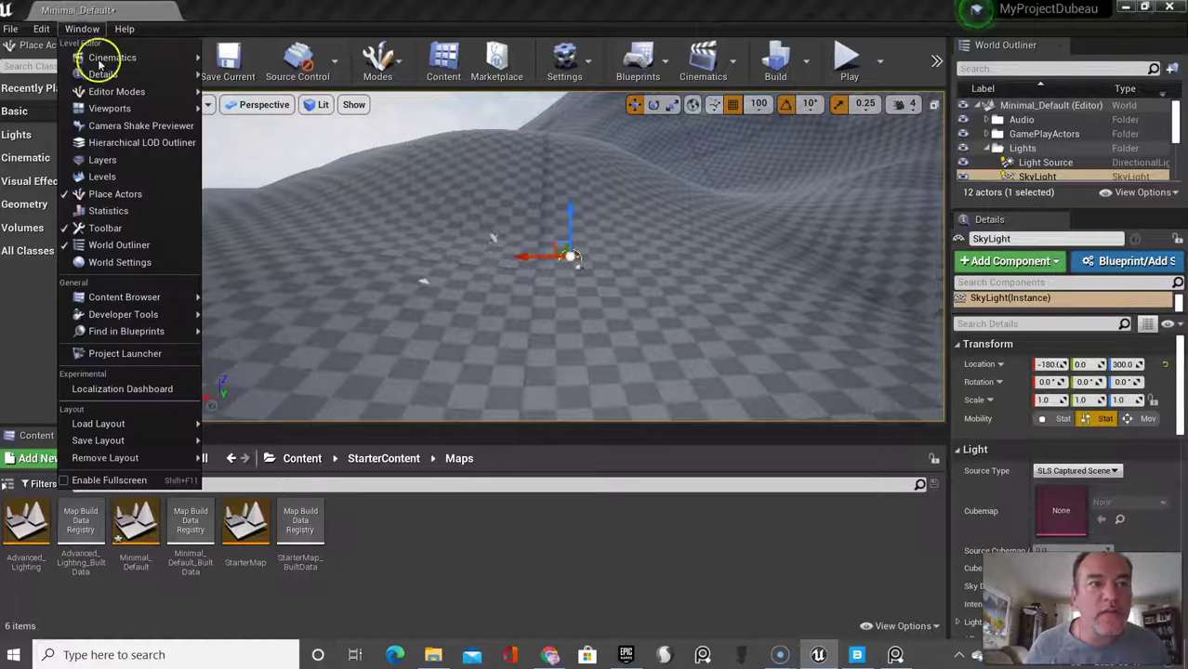
mouse_move(93, 58)
left_click(52, 33)
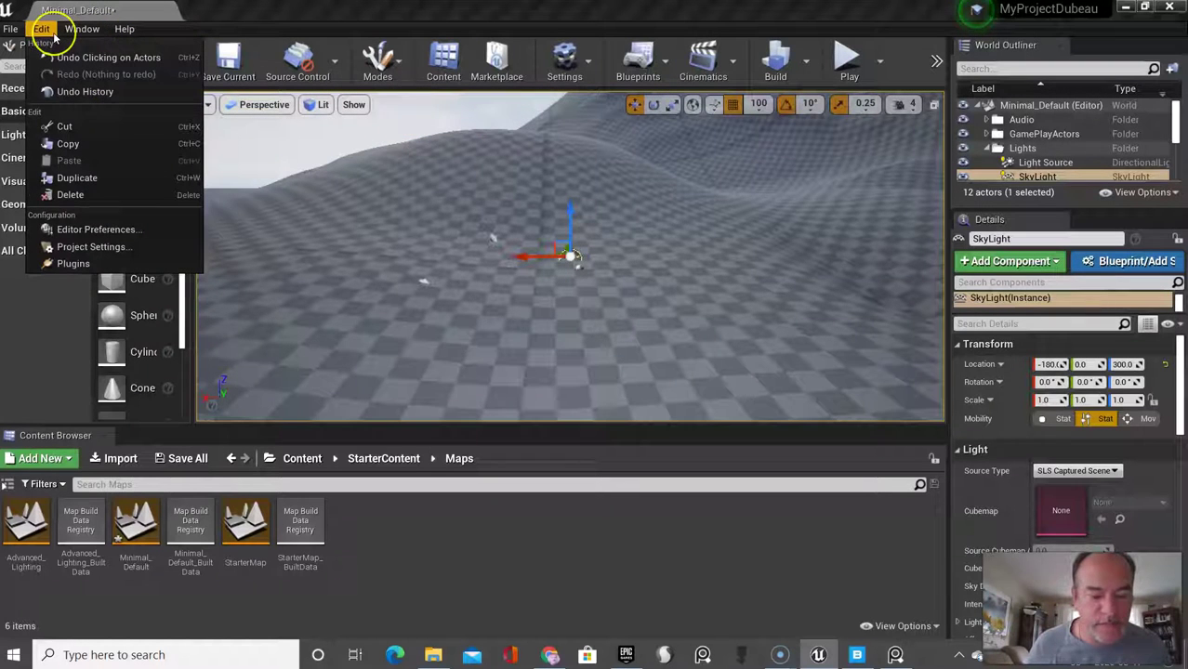
left_click(377, 61)
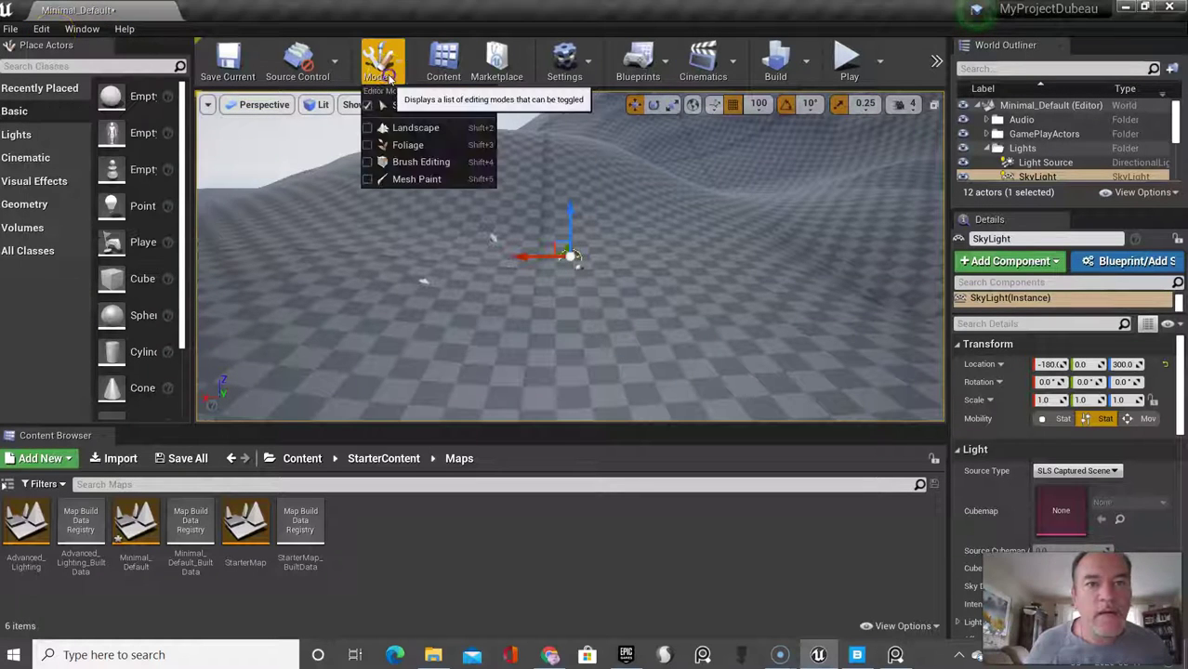
left_click(405, 128)
left_click(469, 230)
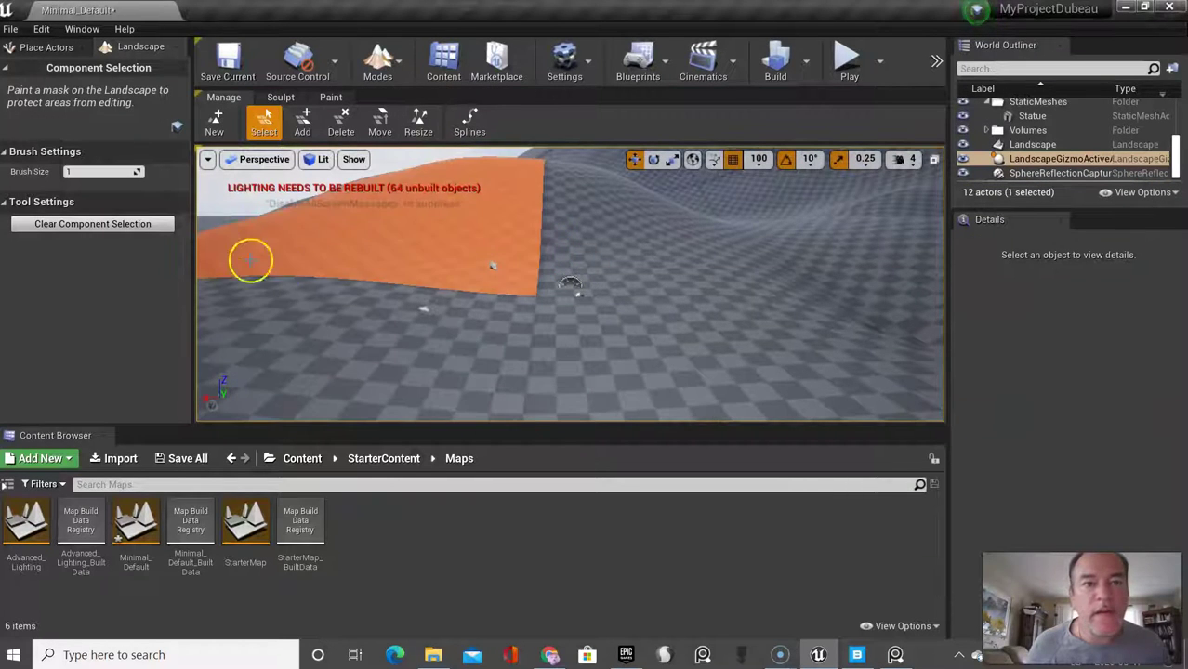
left_click(279, 97)
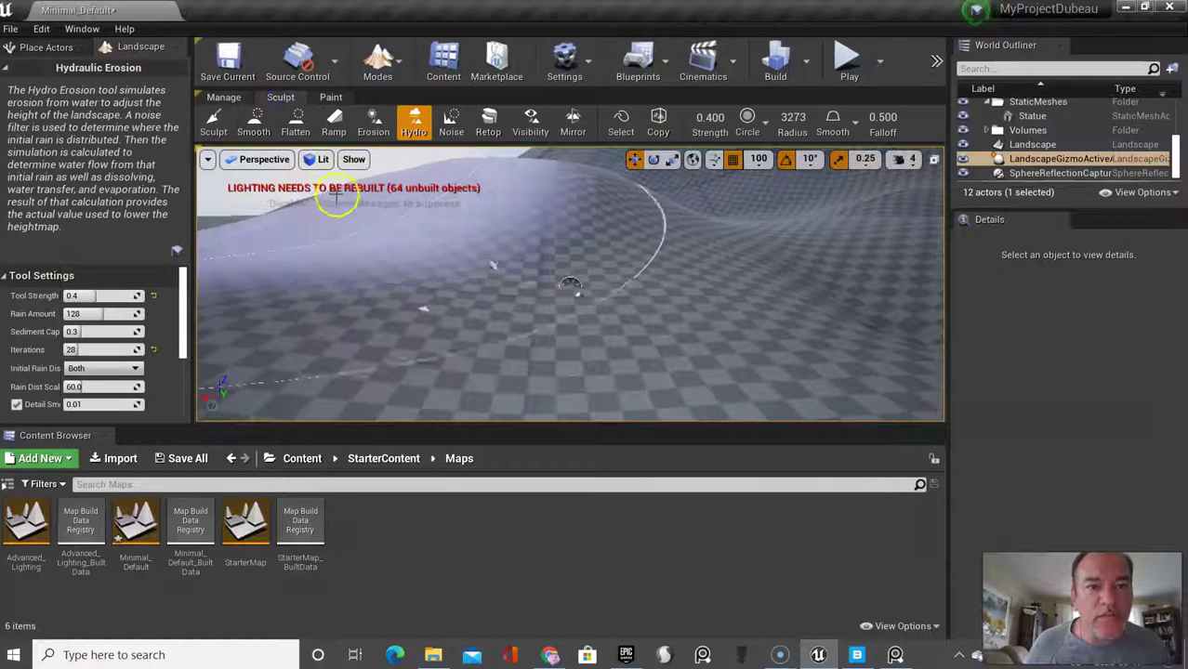
Add Noise bumps to the terrain, then brush hydraulic erosion onto the hill.
left_click(451, 125)
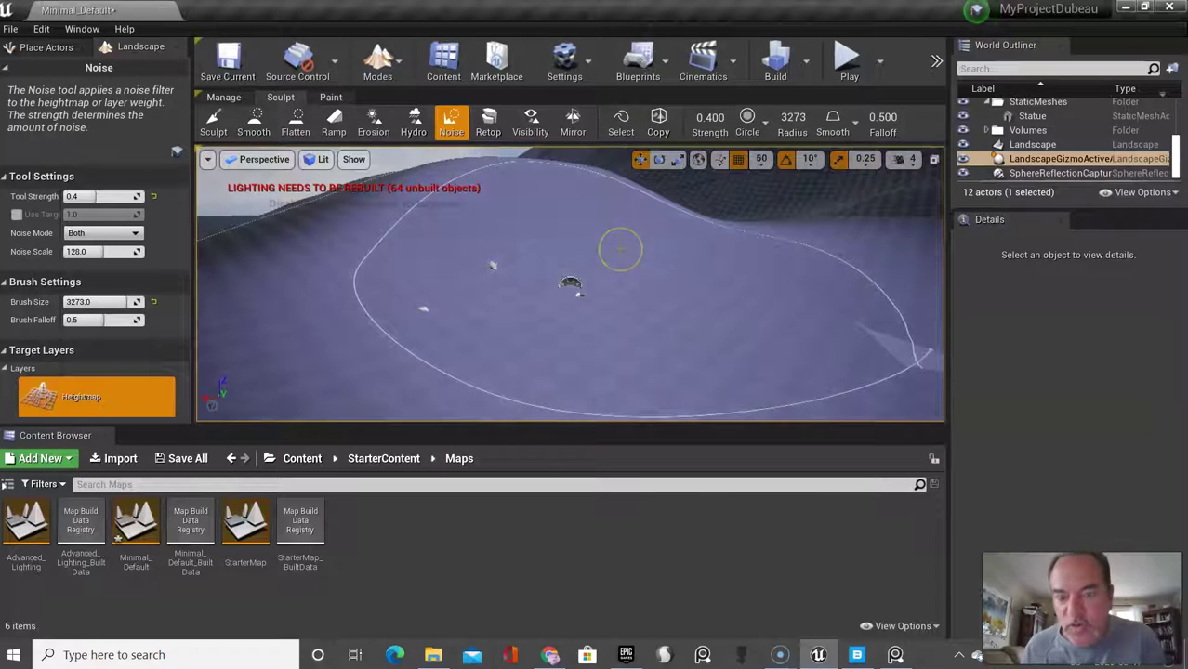
mouse_move(617, 253)
left_mouse_down()
mouse_move(526, 324)
mouse_move(517, 292)
mouse_move(561, 288)
left_mouse_up()
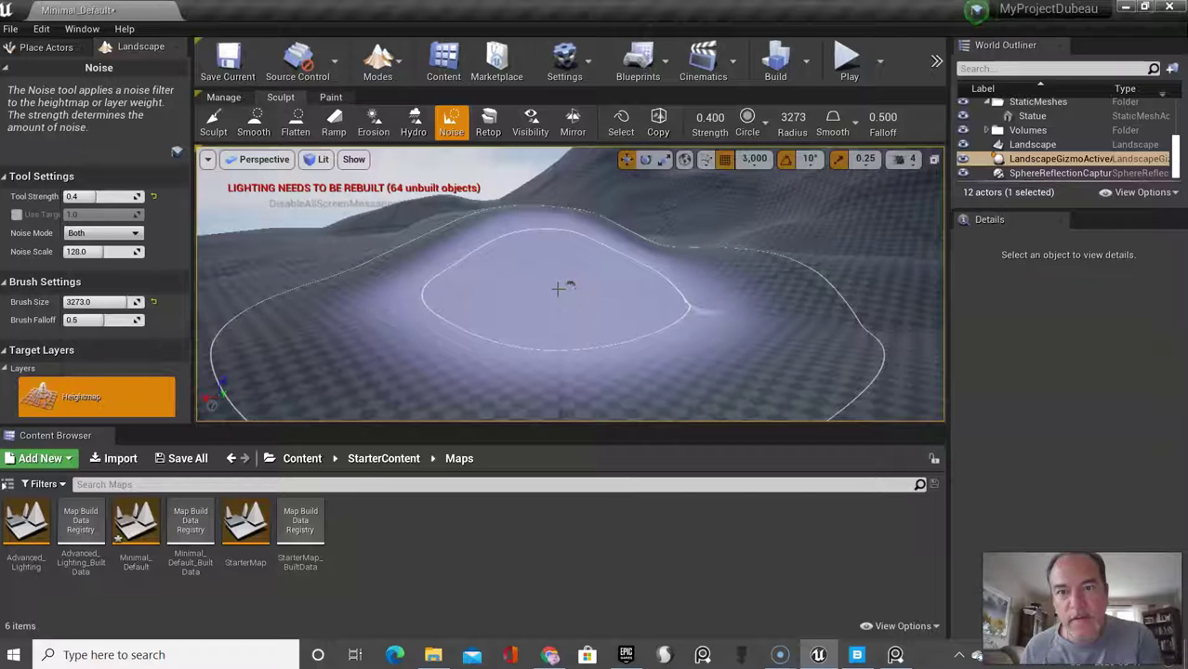
left_click_drag(556, 283, 321, 234)
left_click(413, 121)
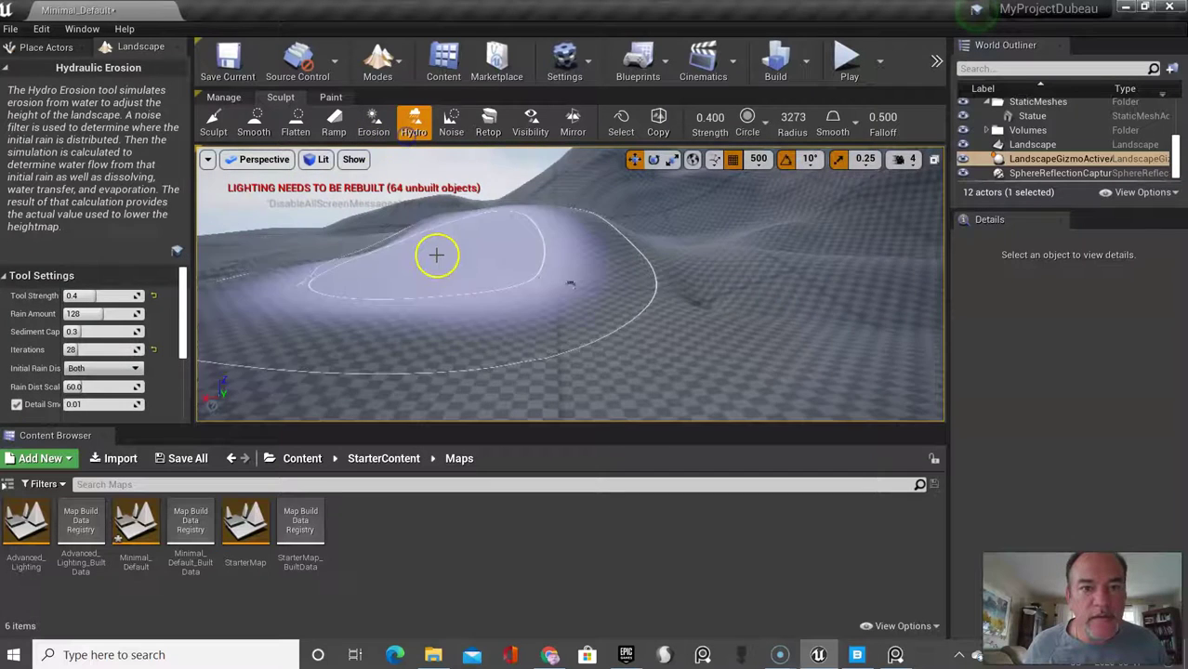
mouse_move(437, 252)
left_mouse_down()
mouse_move(467, 306)
mouse_move(584, 277)
mouse_move(804, 292)
mouse_move(898, 315)
mouse_move(884, 298)
mouse_move(469, 197)
mouse_move(417, 309)
mouse_move(446, 241)
mouse_move(435, 258)
mouse_move(617, 230)
mouse_move(727, 243)
mouse_move(653, 271)
mouse_move(782, 254)
mouse_move(712, 240)
mouse_move(477, 239)
mouse_move(397, 256)
mouse_move(368, 166)
left_mouse_up()
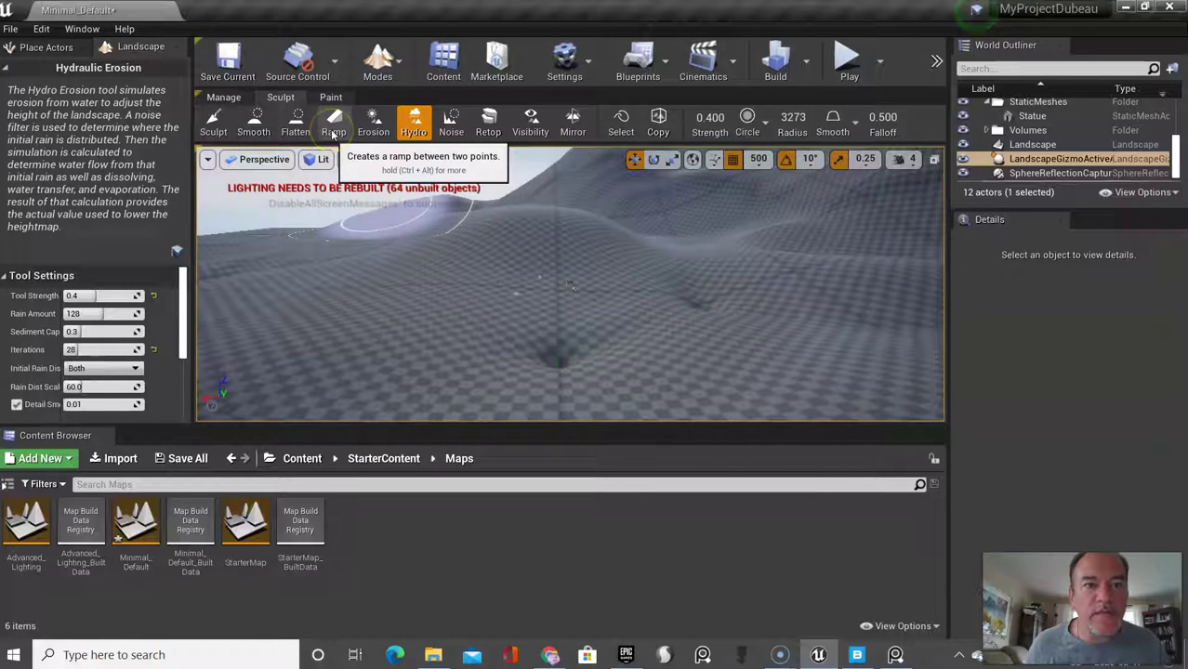
Place two Ramp endpoints, lift the second one, then sculpt-raise the foreground terrain.
left_click(333, 130)
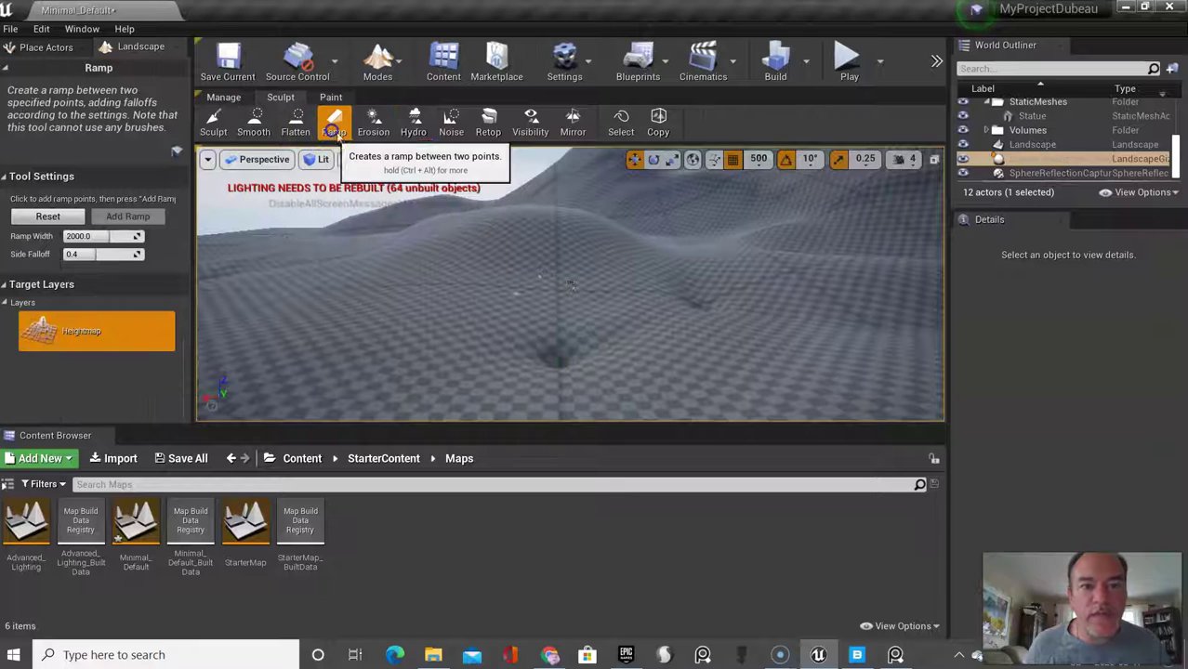
left_click(302, 314)
left_click(461, 237)
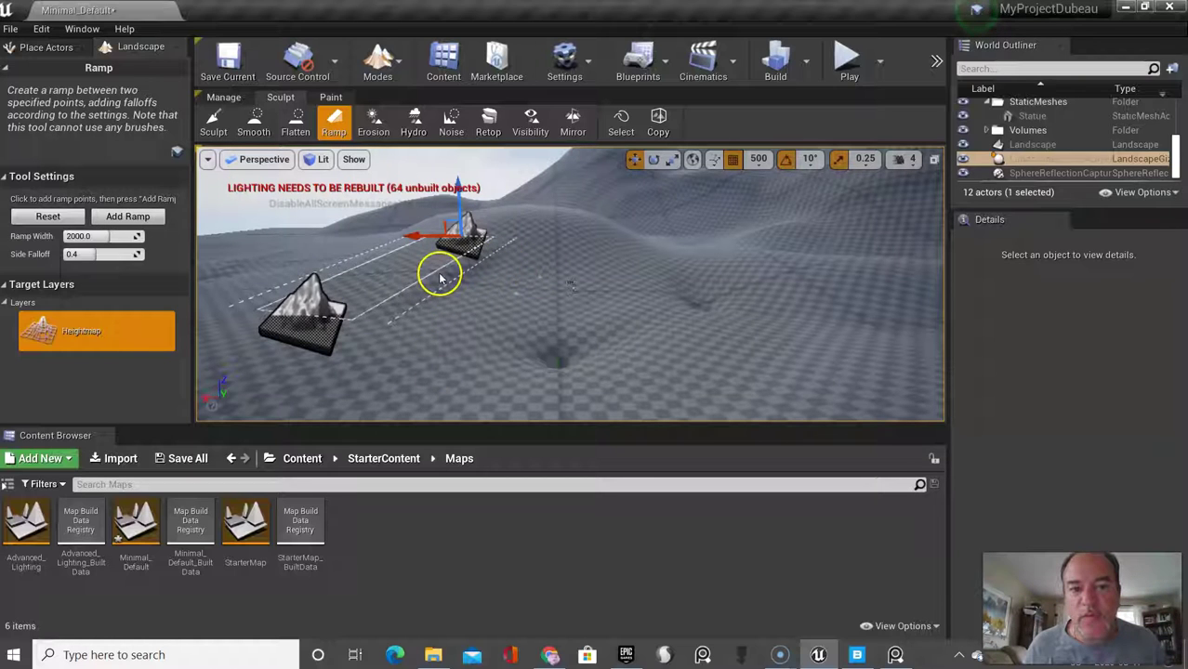
left_click(439, 277)
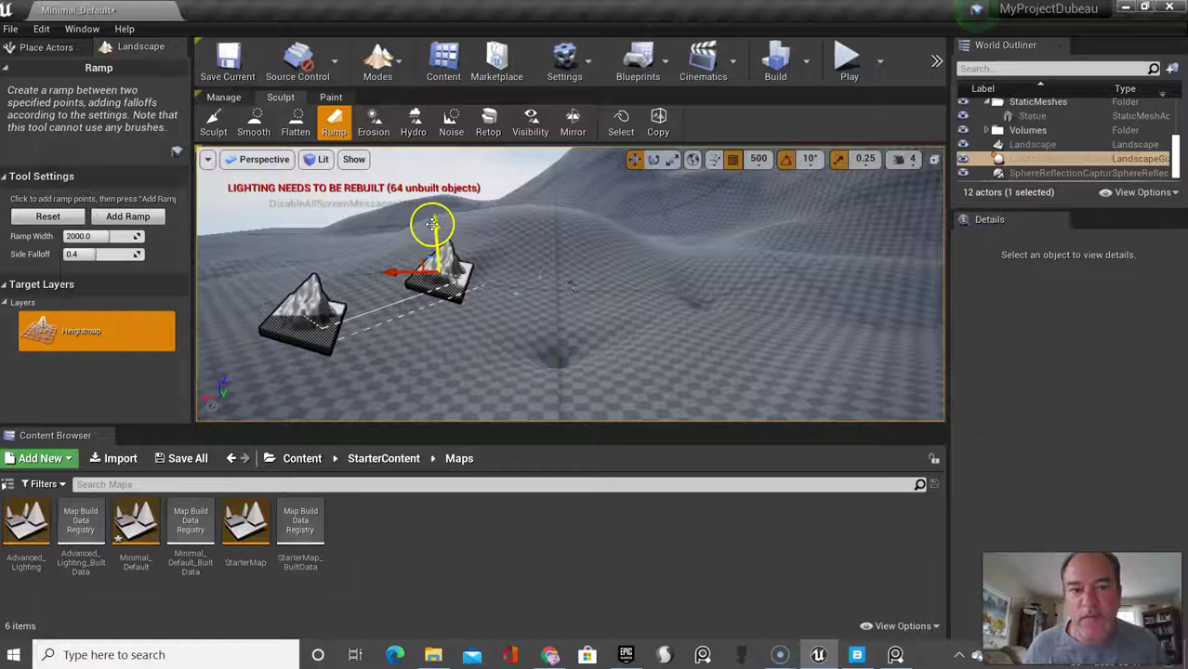
left_click_drag(432, 224, 477, 220)
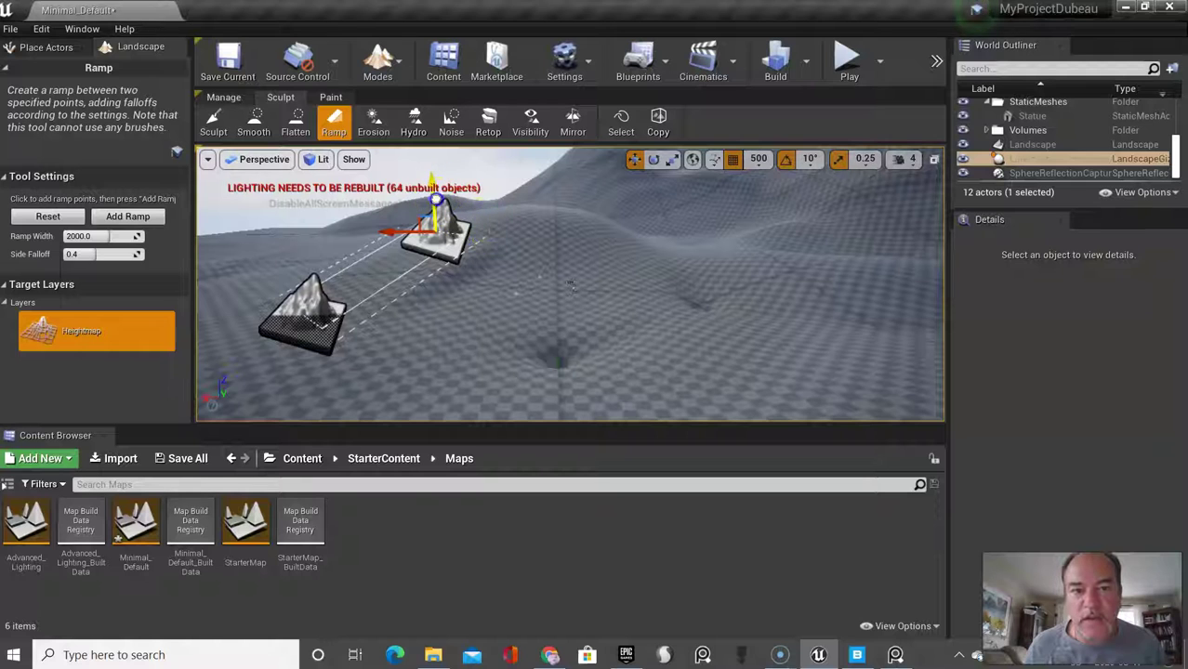
left_click(281, 160)
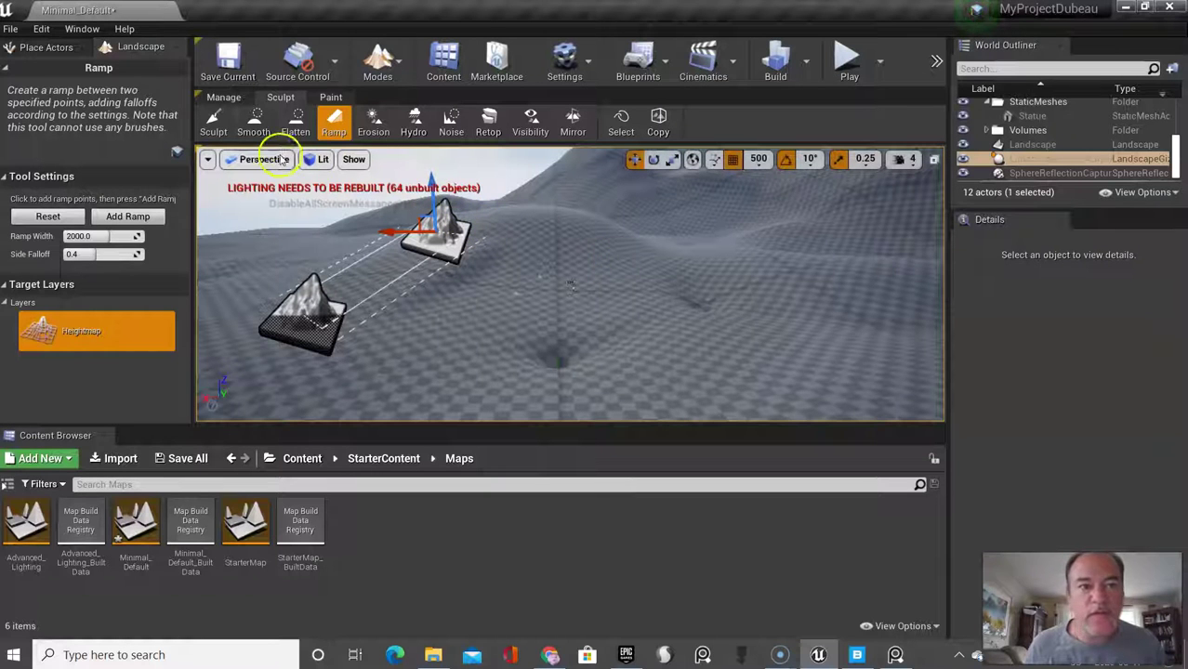
left_click(213, 126)
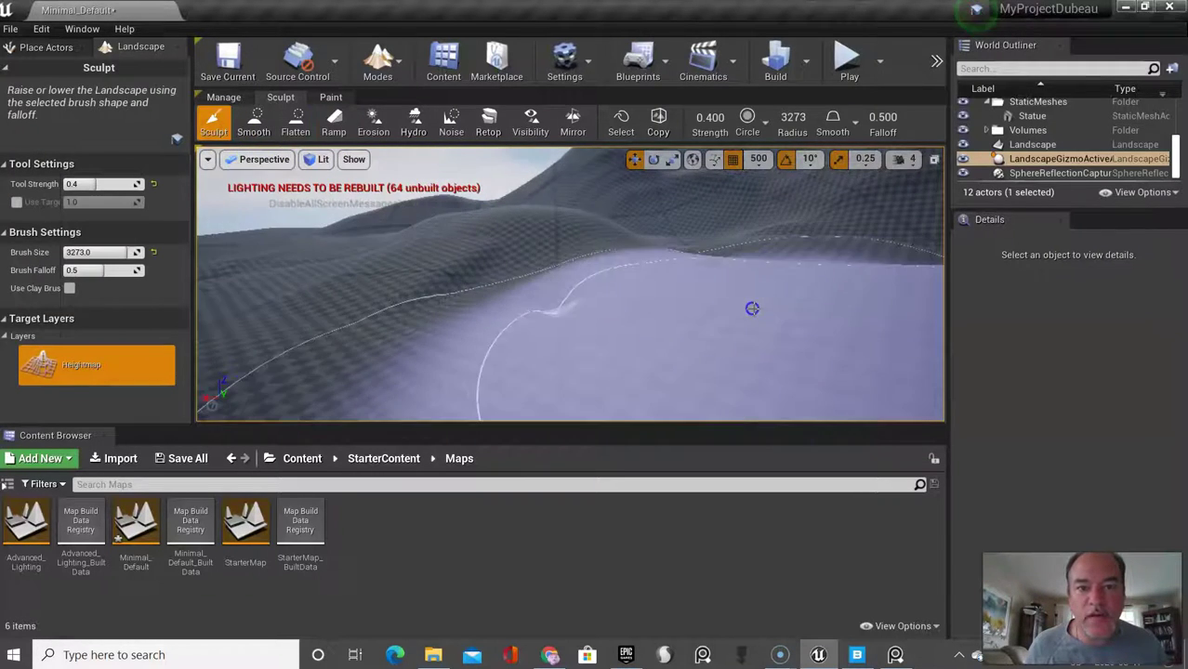